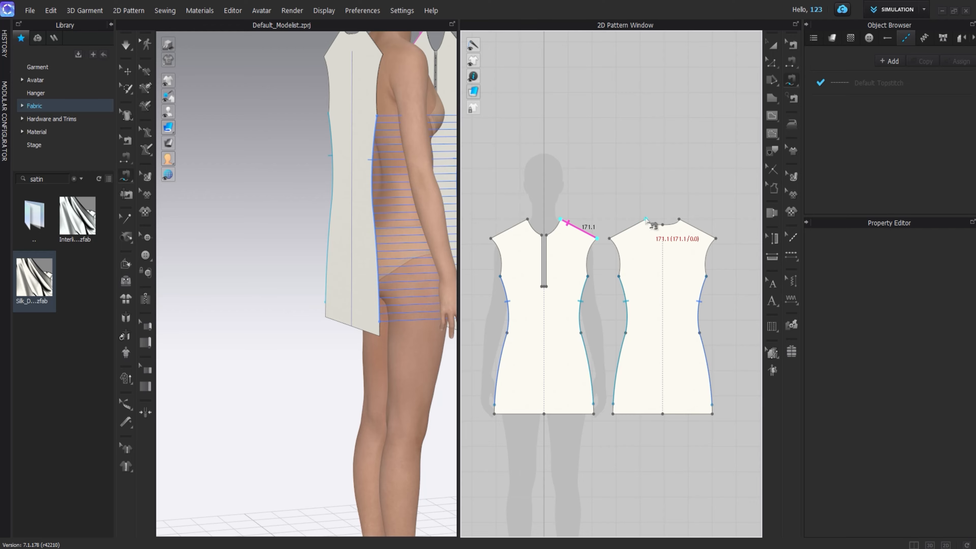
Step: Sew the front shoulder lines to the matching back shoulder lines on both sides with free sewing
click(649, 222)
click(496, 240)
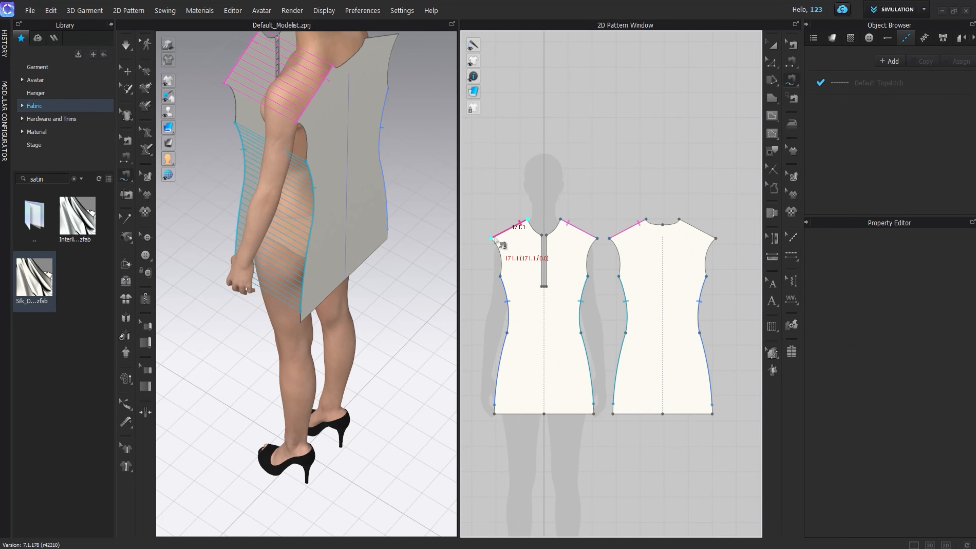
click(679, 221)
click(717, 240)
Step: Simulate the sewn dress and pull its hem into place around the avatar's hips
right_drag(384, 158, 366, 222)
key(space)
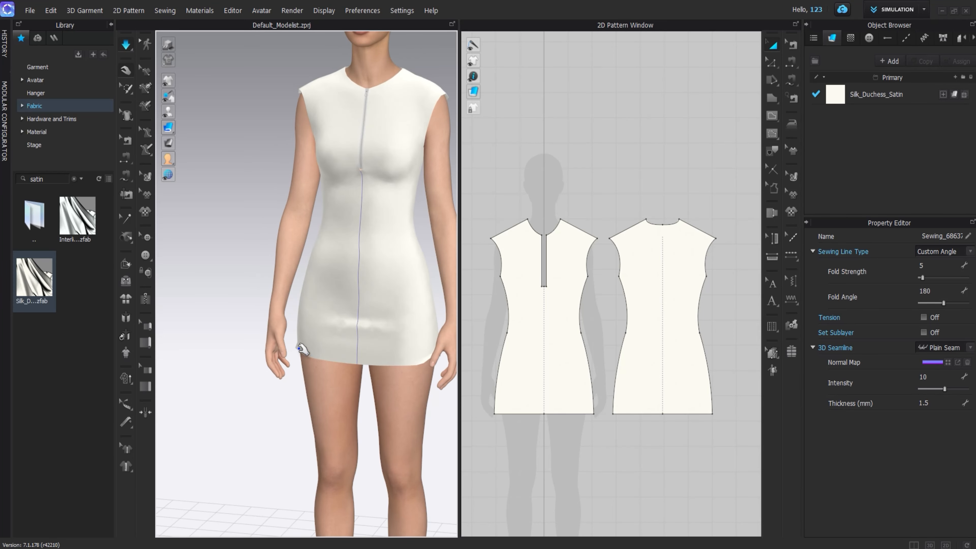
drag(302, 353, 354, 349)
right_drag(354, 348, 420, 296)
middle_drag(285, 300, 376, 298)
drag(331, 341, 391, 332)
scroll(345, 235, up, 1)
right_drag(345, 235, 340, 130)
scroll(512, 289, up, 2)
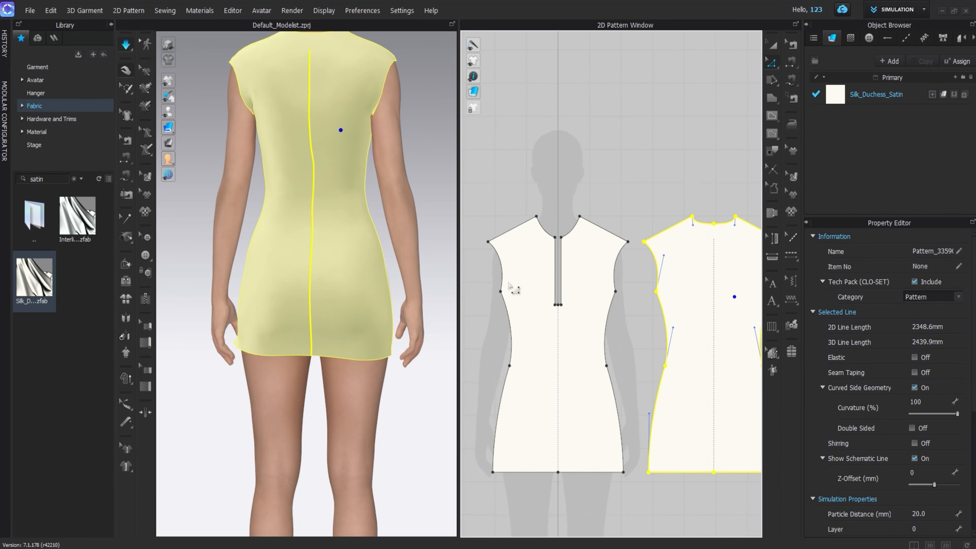
Step: Draw a rectangle pattern about 19.7 by 15.4 mm across the lower end of the front slit and move it beside the slit
drag(479, 279, 513, 319)
right_drag(415, 163, 297, 157)
scroll(364, 167, up, 5)
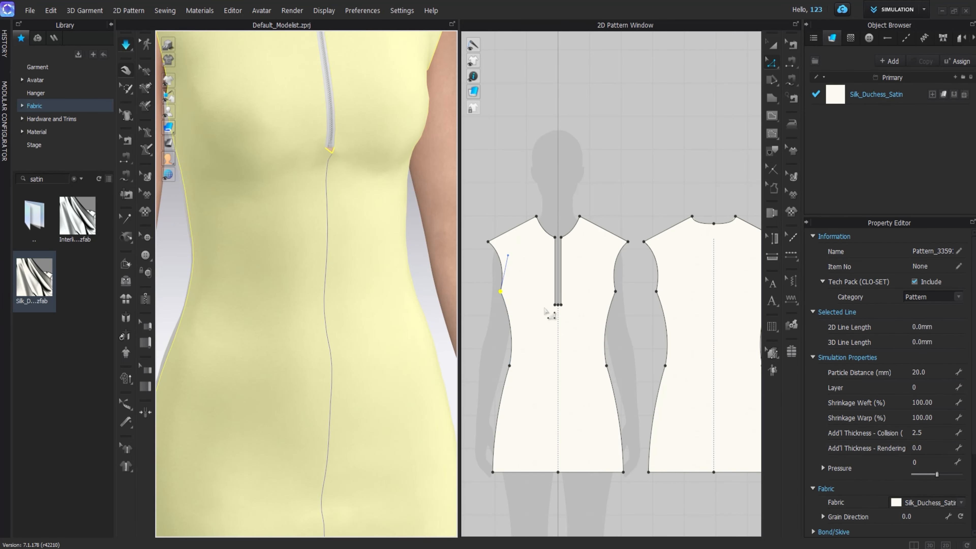
scroll(560, 306, up, 8)
scroll(515, 288, up, 5)
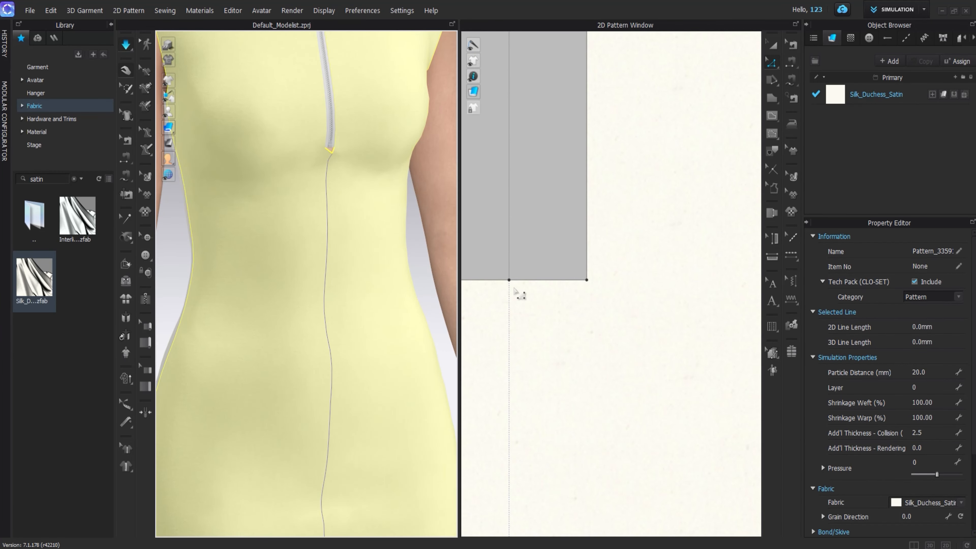
scroll(514, 288, down, 5)
middle_drag(515, 289, 545, 306)
click(772, 98)
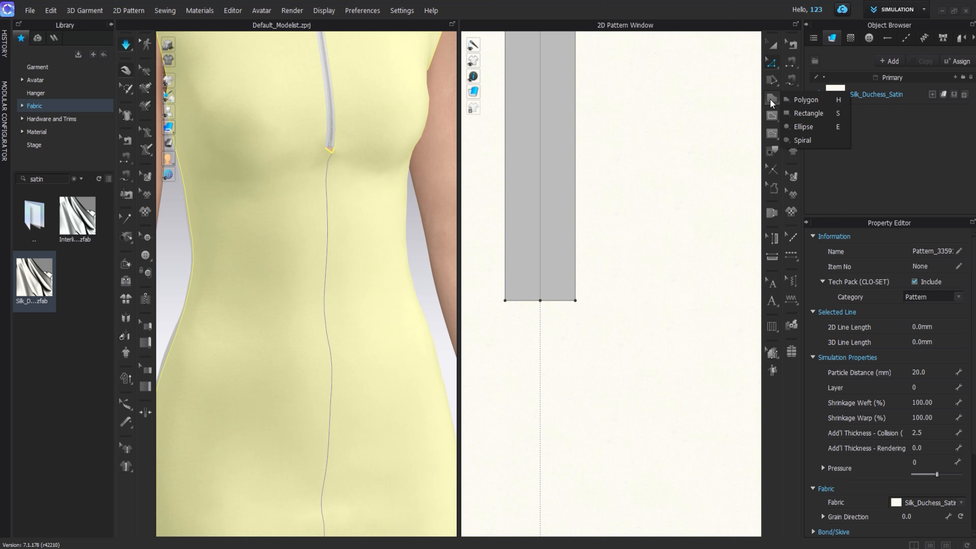
click(811, 101)
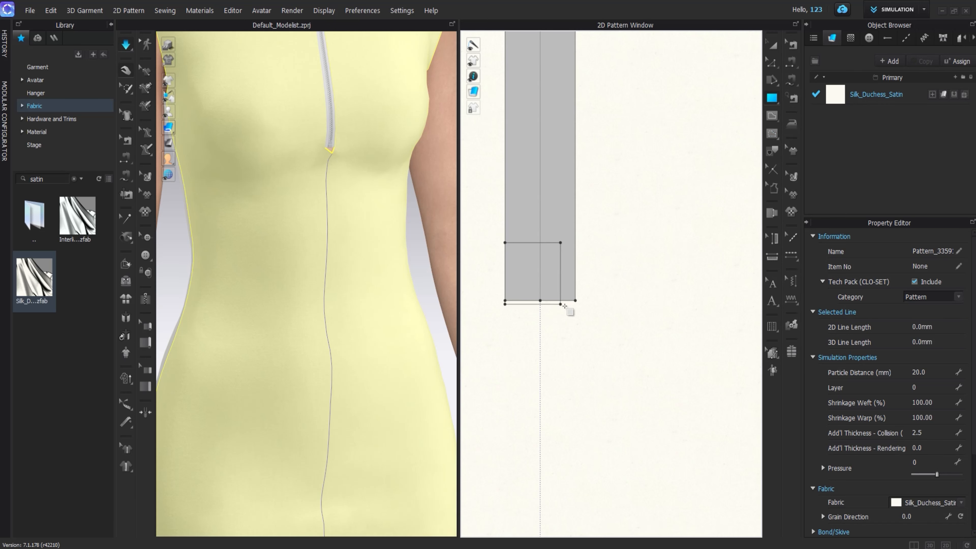
drag(575, 300, 576, 300)
click(774, 46)
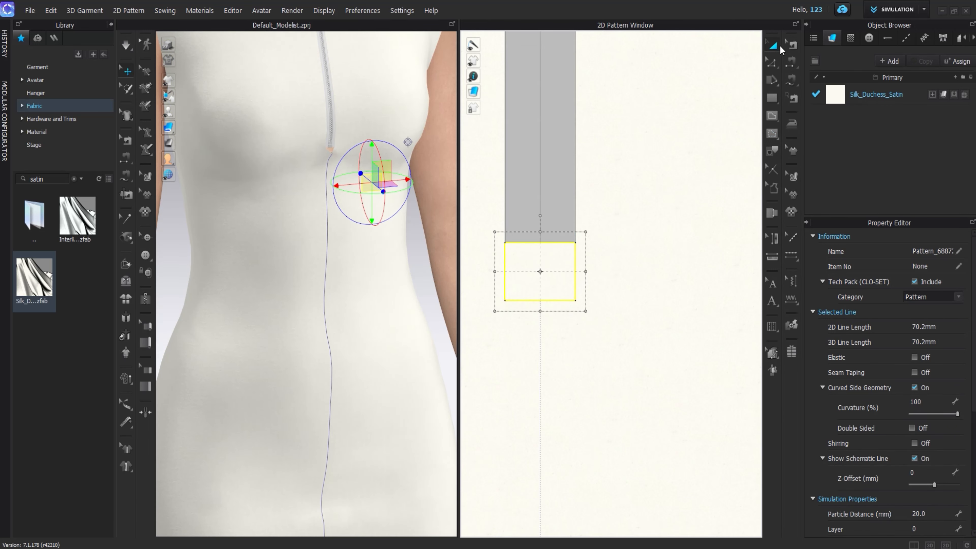
drag(657, 188, 661, 190)
Step: Free-sew the small rectangle's two sides and lower edge to the corresponding edges at the lower end of the front slit
click(792, 79)
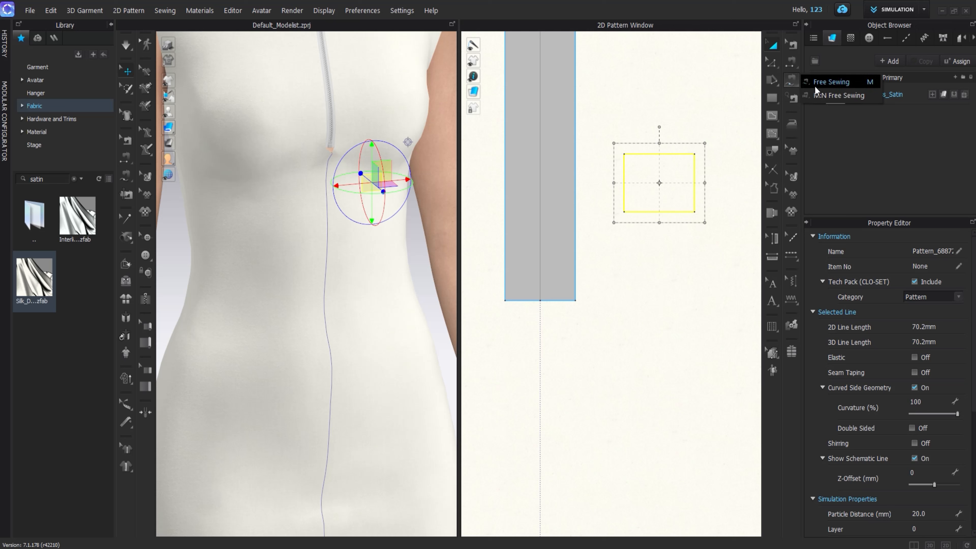
click(814, 86)
click(624, 211)
click(505, 300)
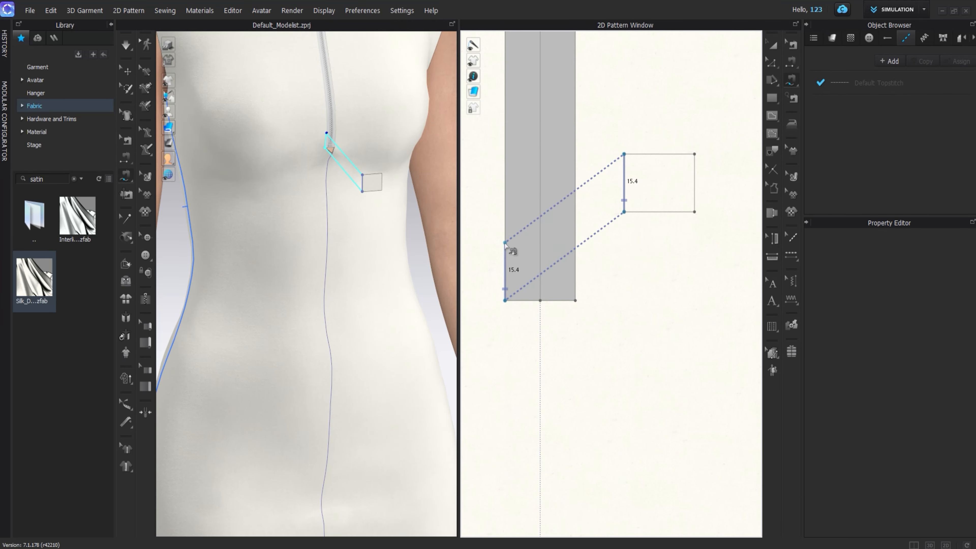
click(624, 211)
click(506, 300)
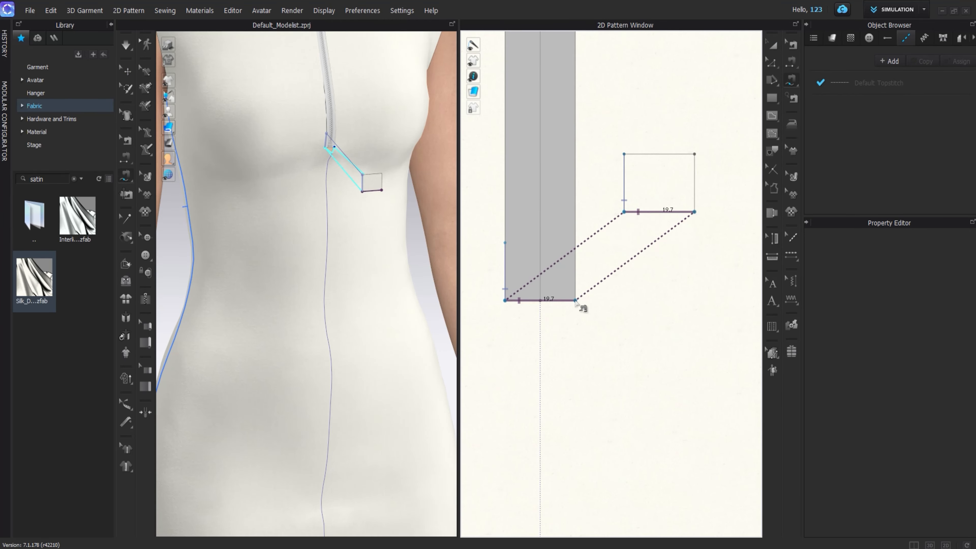
click(575, 301)
click(694, 212)
click(575, 307)
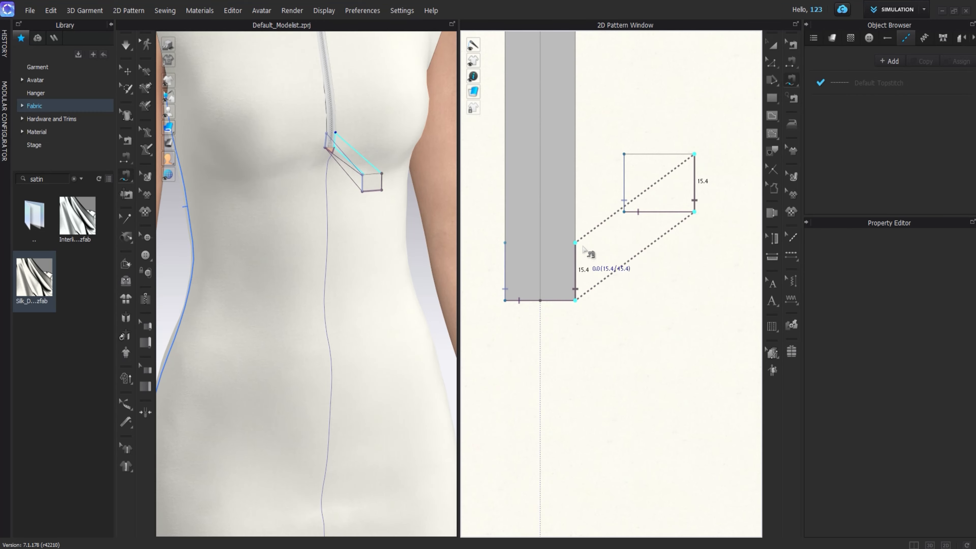
click(774, 45)
right_drag(359, 184, 334, 275)
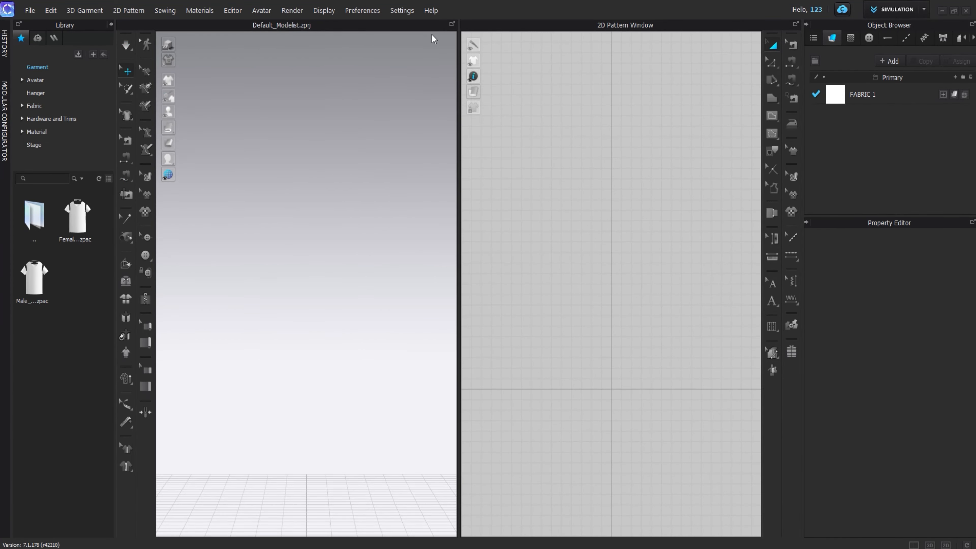
Step: Load the FV2 female avatar from the library and apply the pose with arms lowered at the sides
click(35, 80)
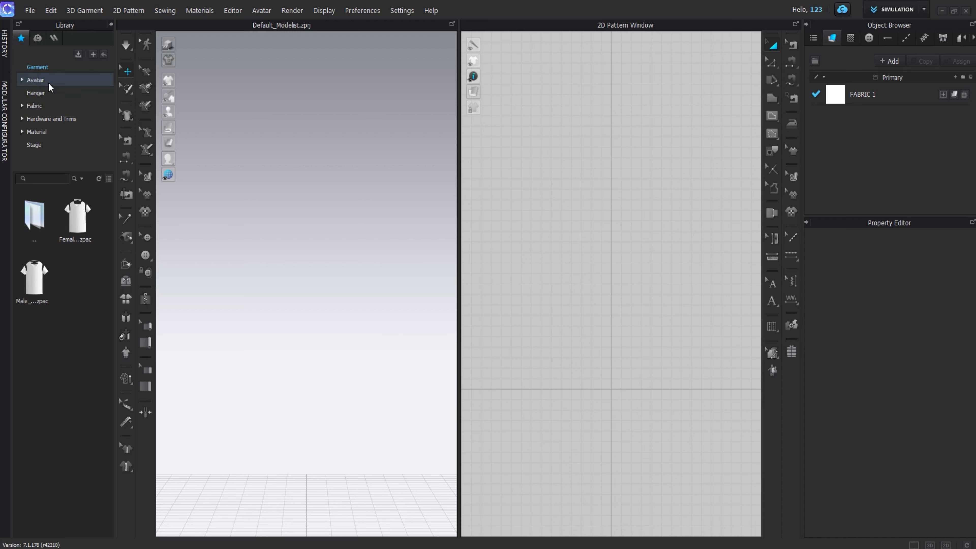
double_click(66, 404)
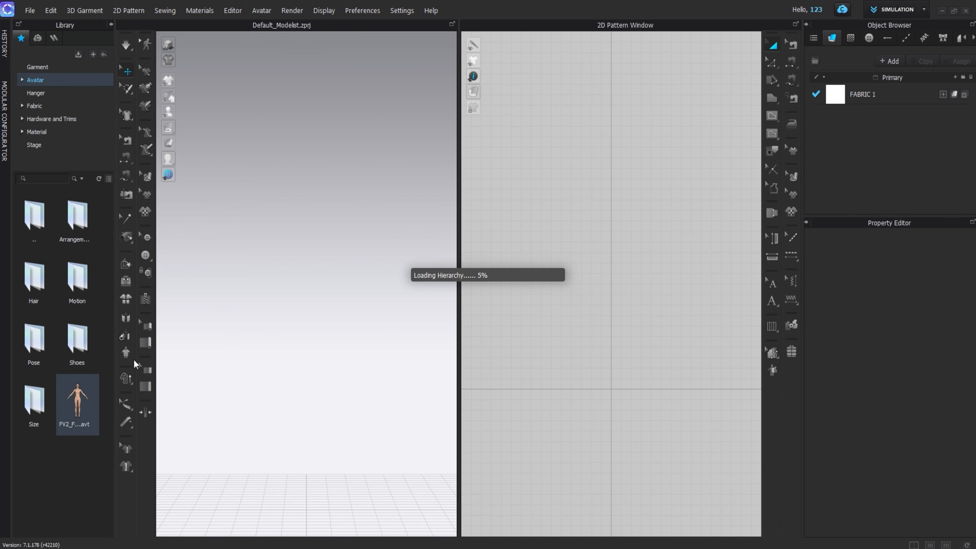
double_click(36, 345)
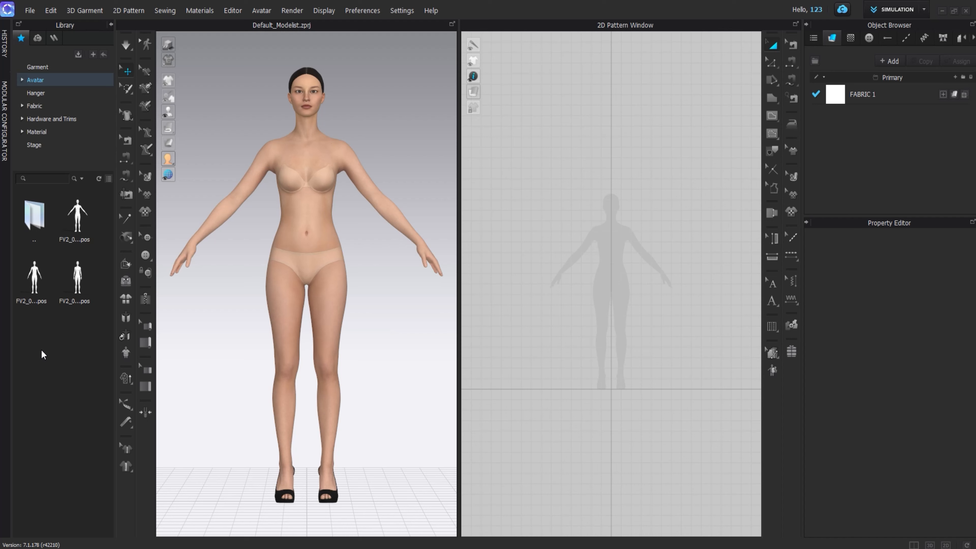
double_click(77, 279)
click(492, 320)
double_click(34, 216)
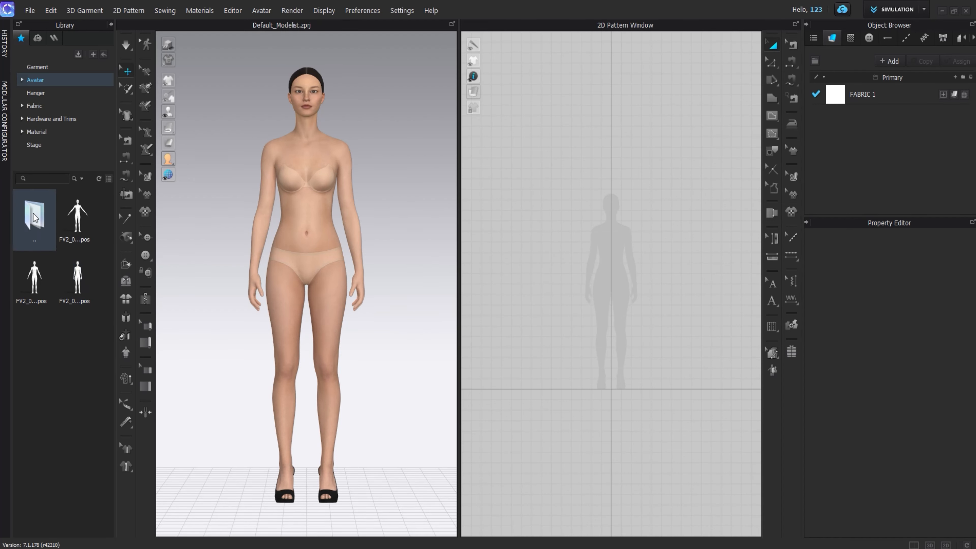
Step: Search the fabric library for satin and replace FABRIC 1 with Silk_Duchess_Satin
click(42, 105)
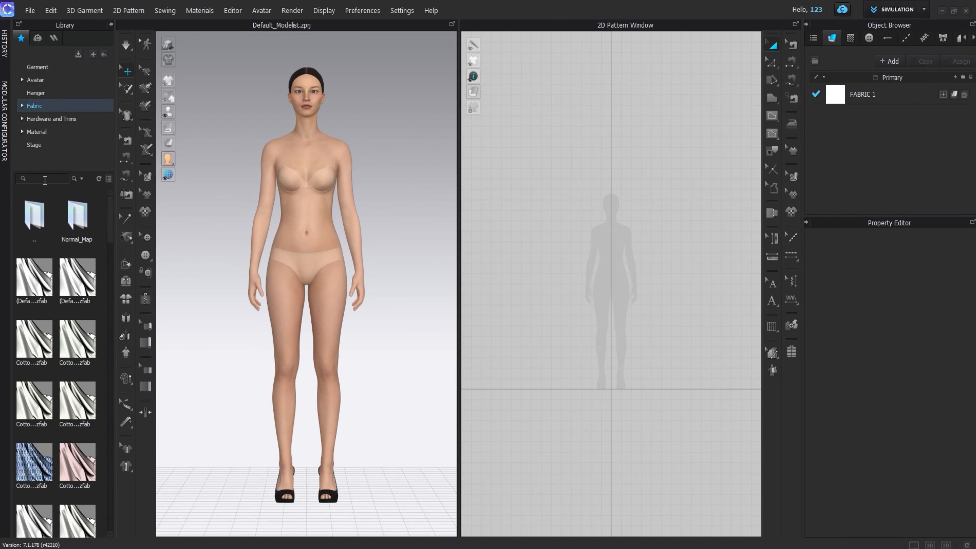
key(Return)
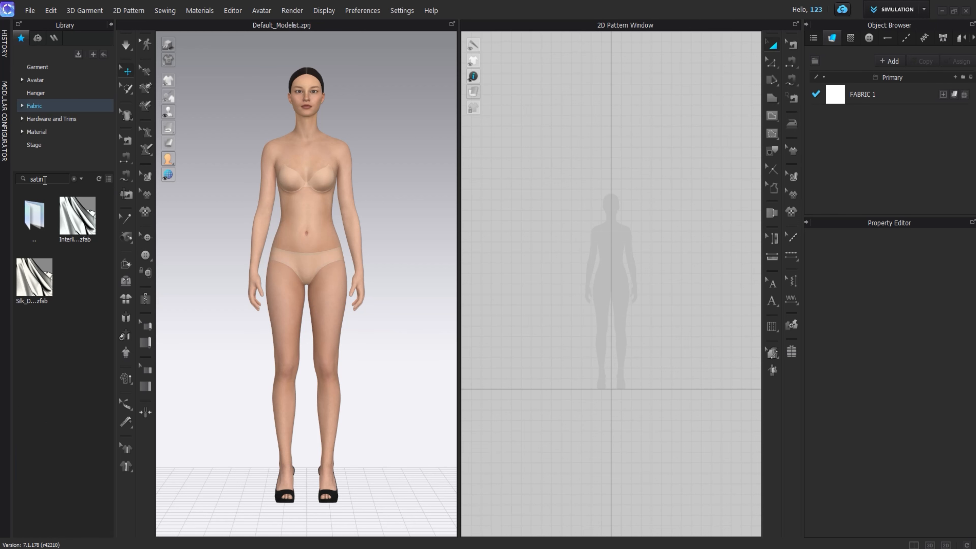
mouse_move(45, 286)
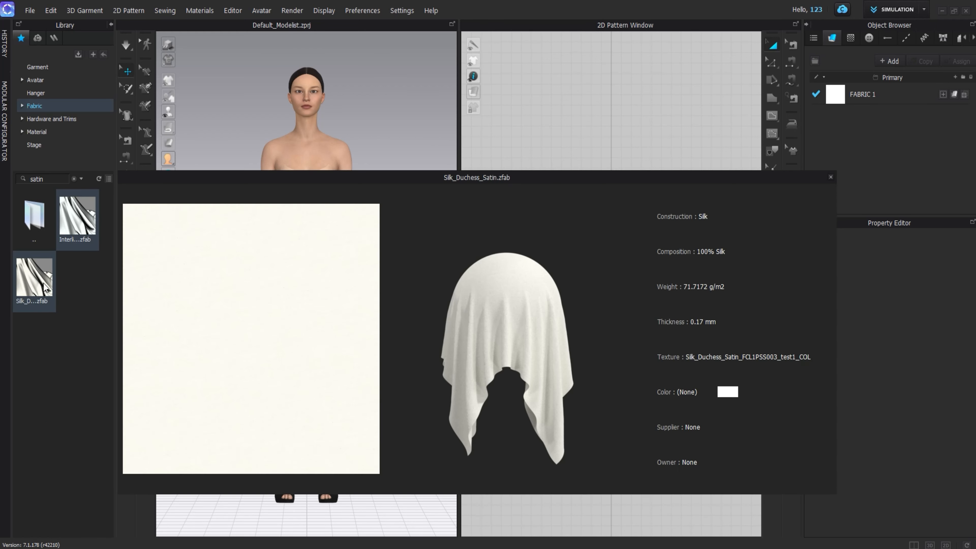
drag(45, 286, 899, 87)
Step: Begin a half-front polygon pattern with a curved neckline about 110 mm, shoulder segments about 113 and 42 mm, and an armhole about 167 mm
middle_drag(638, 217, 654, 180)
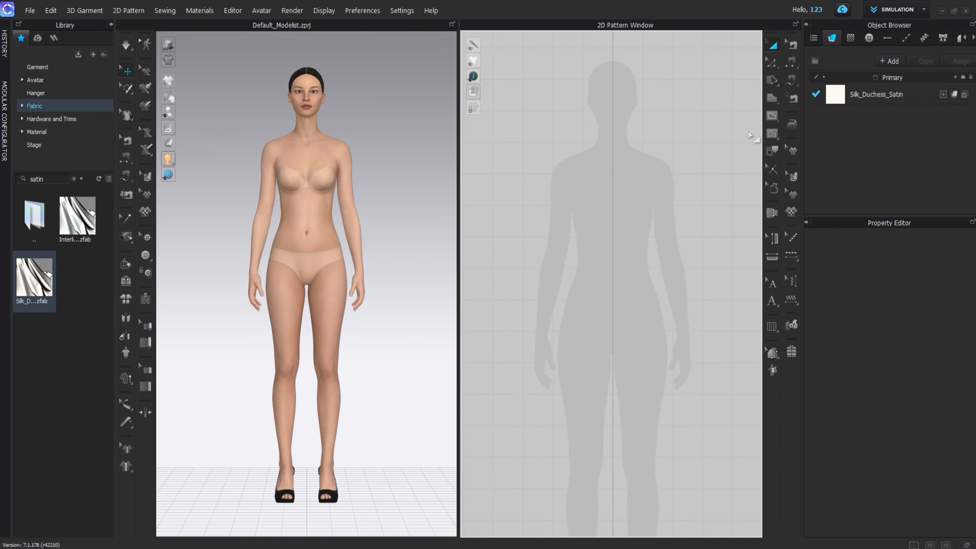
click(774, 101)
click(803, 99)
scroll(638, 162, up, 2)
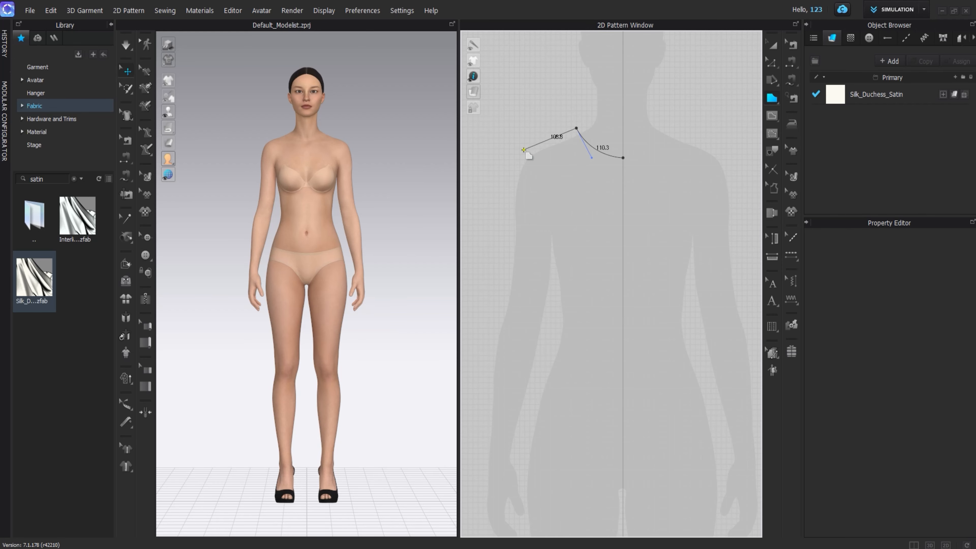
middle_drag(522, 150, 538, 186)
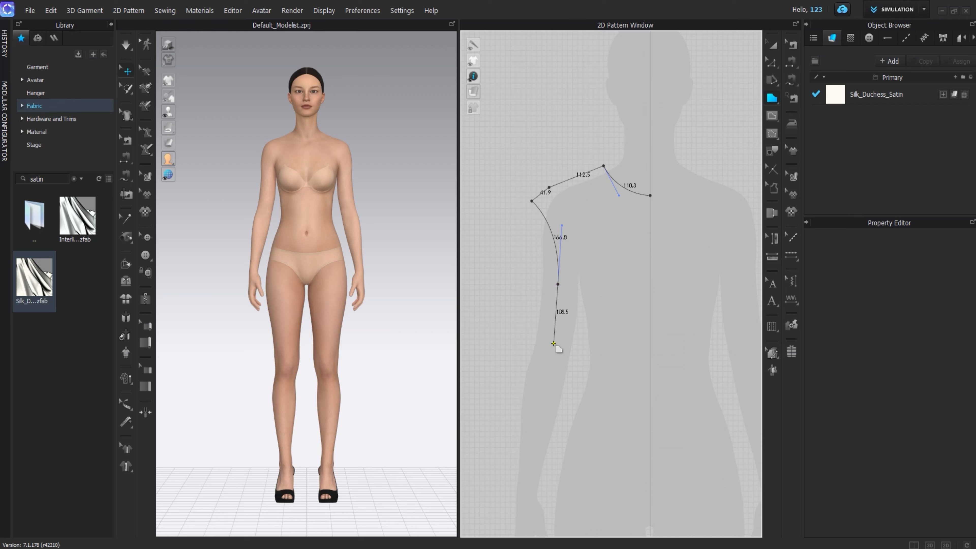
Step: Complete the half front with side curves about 226 mm to the waist and 324 mm to the hem, closing it at the centre neckline
drag(570, 404, 558, 467)
click(572, 406)
scroll(576, 279, down, 2)
middle_drag(577, 284, 555, 134)
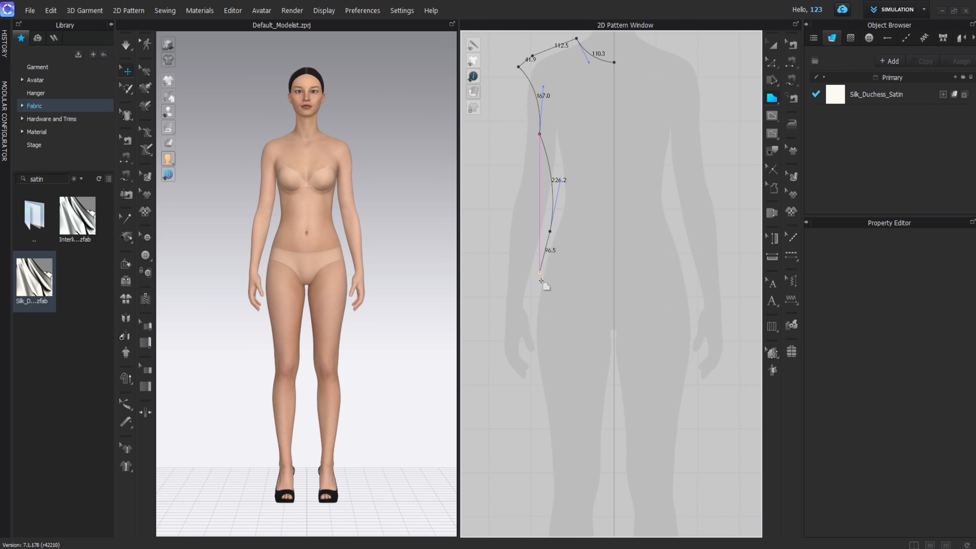
drag(539, 372, 550, 427)
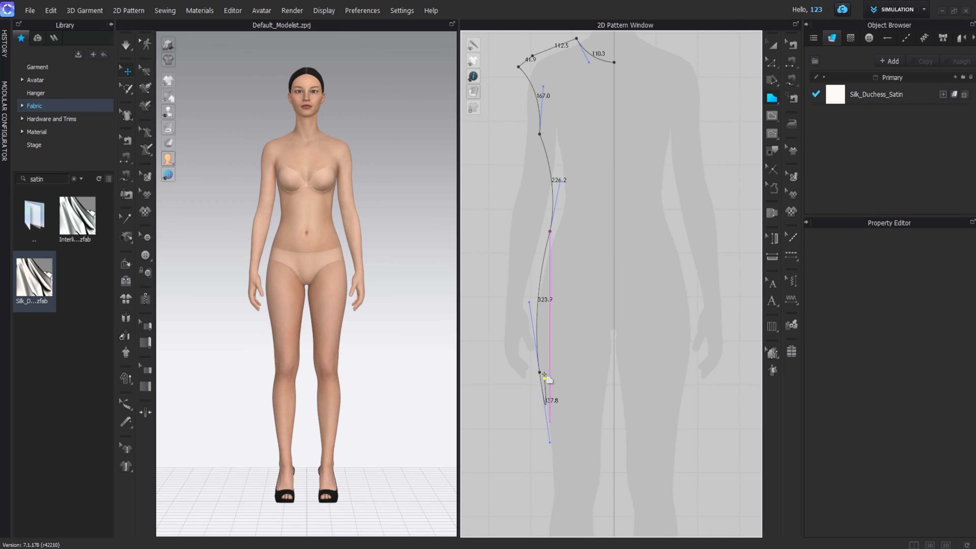
click(615, 374)
click(614, 63)
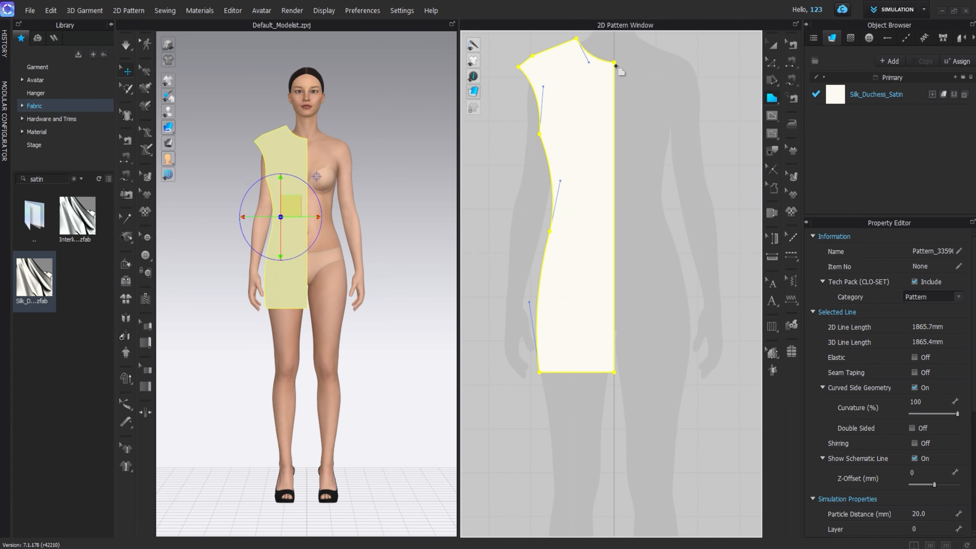
Step: Move the half front's outer hem corner outward and adjust the side curve between waist and hem
click(772, 63)
middle_drag(538, 130, 573, 143)
click(574, 386)
drag(575, 386, 563, 386)
click(561, 308)
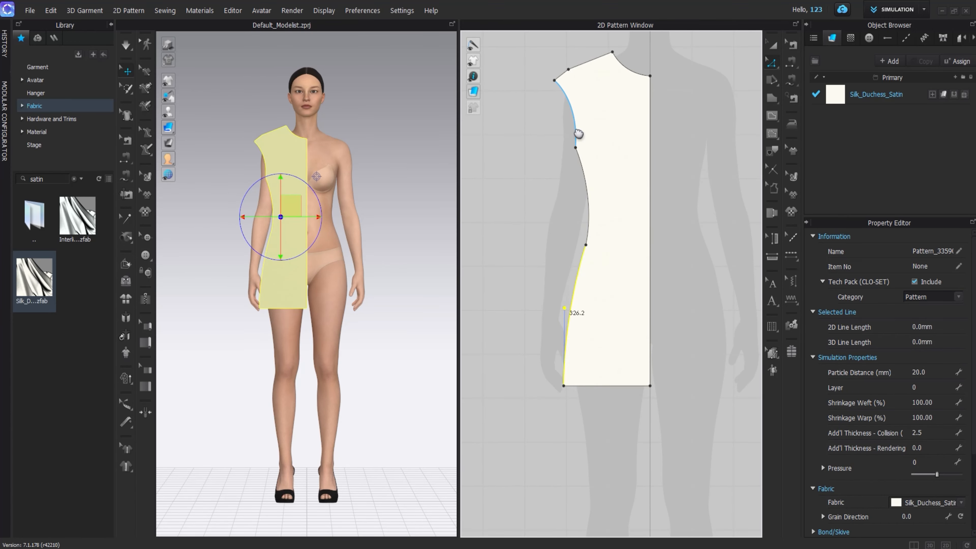
Step: Move the half front's shoulder tip inward, raise the neck point toward the centre, and reshape the neckline curve
scroll(578, 133, up, 3)
drag(547, 191, 562, 191)
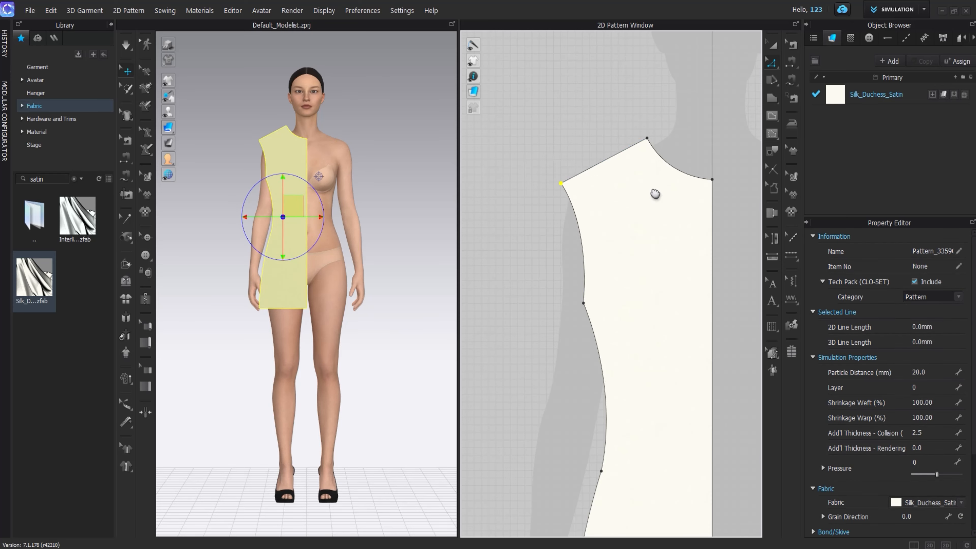
middle_drag(655, 193, 628, 193)
drag(620, 137, 635, 129)
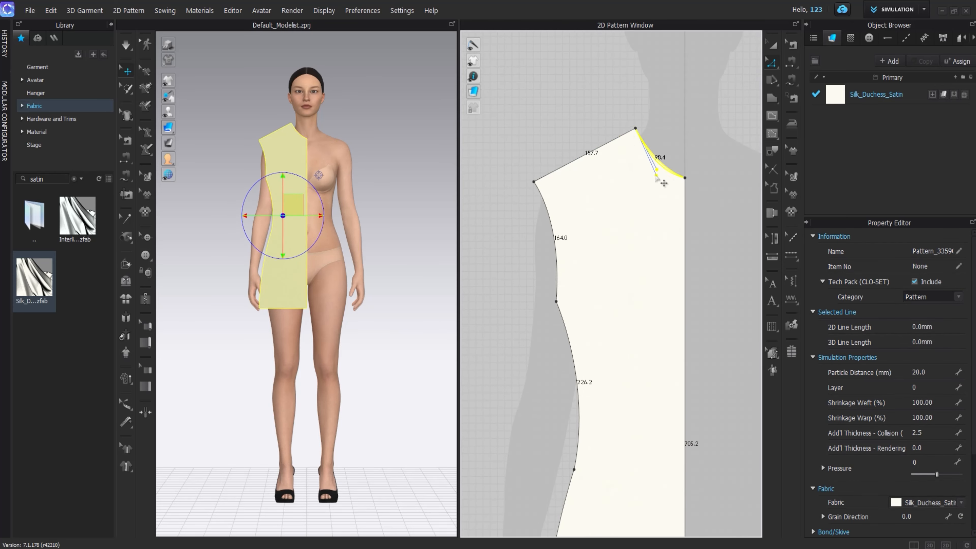
drag(655, 174, 653, 176)
Step: Reshape the half front's armhole by adjusting its curve, underarm point and shoulder tip
drag(556, 301, 549, 301)
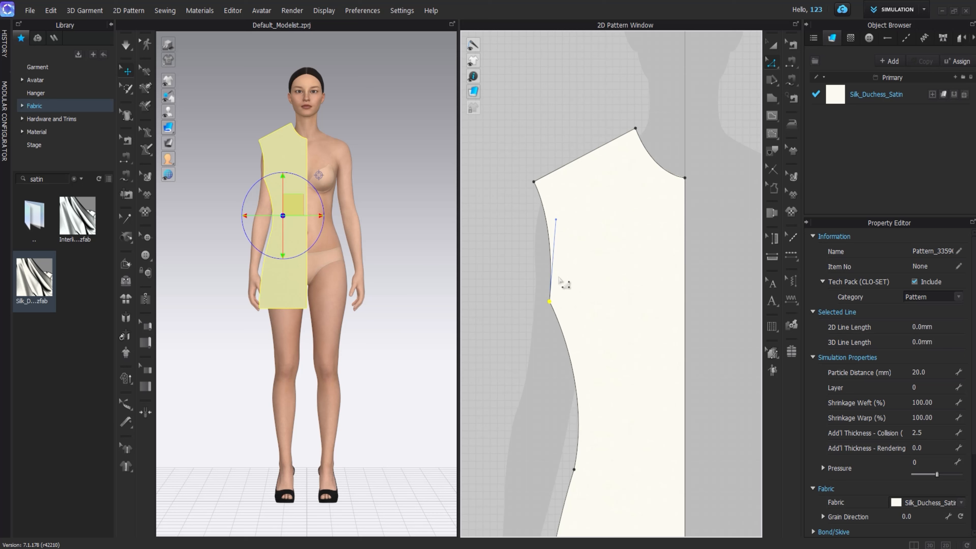
drag(562, 220, 563, 222)
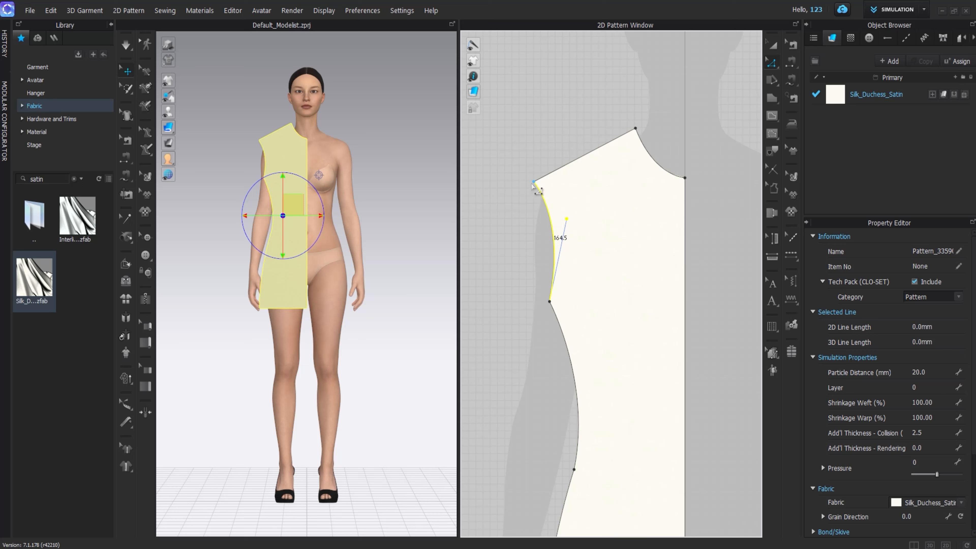
drag(527, 187, 525, 187)
drag(549, 301, 553, 300)
Step: Create a linked mirrored copy of the half front and place it next to the original's centre line
scroll(578, 250, down, 3)
middle_drag(578, 254, 549, 200)
click(771, 44)
click(664, 167)
click(593, 242)
middle_drag(593, 243, 560, 233)
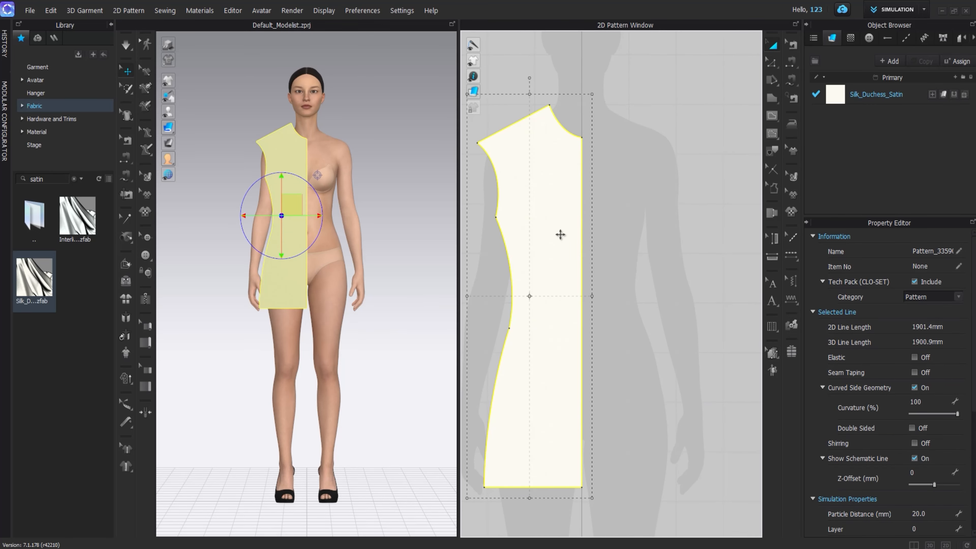
key(ctrl+d)
click(642, 294)
click(488, 223)
right_drag(291, 248, 326, 253)
Step: Merge the two front halves along their centre front lines into one symmetric piece
scroll(596, 154, up, 5)
key(z)
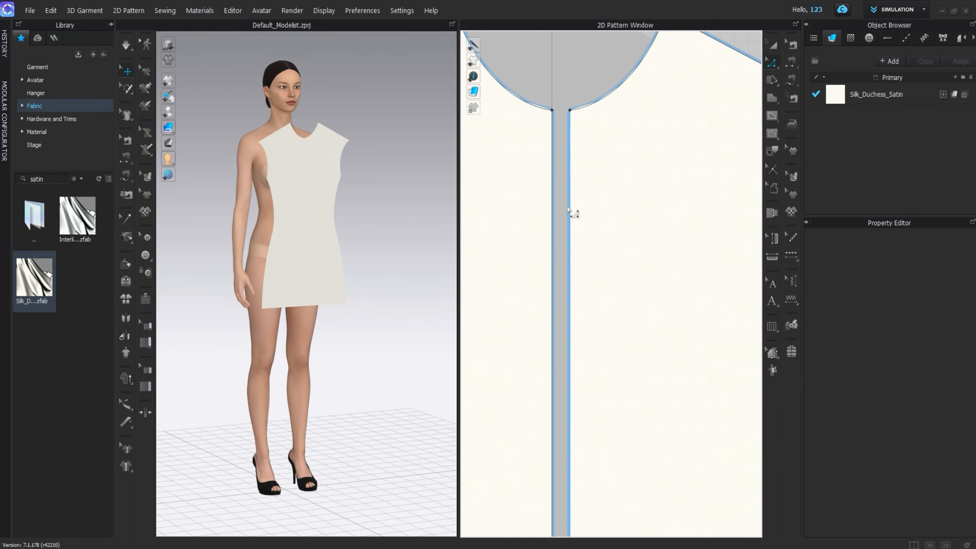
click(570, 212)
right_click(551, 208)
click(574, 346)
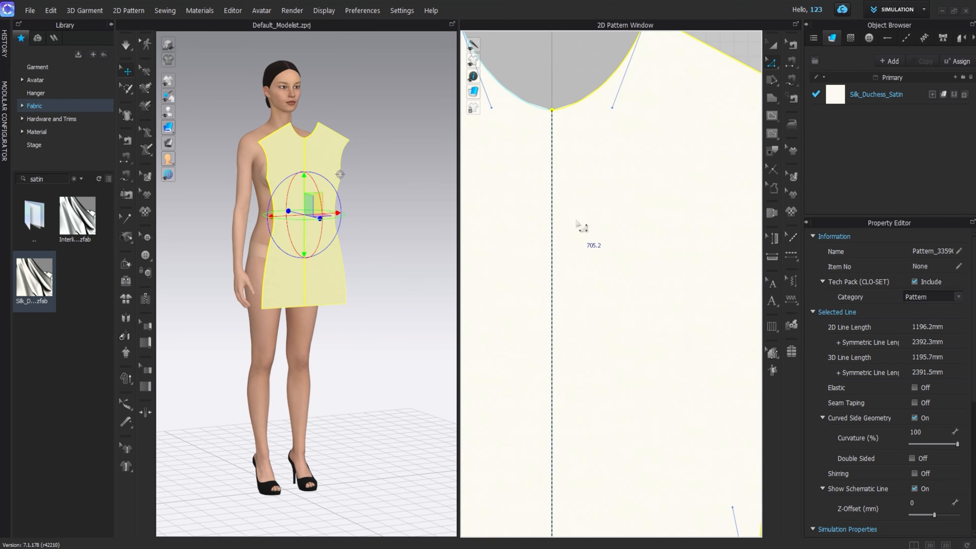
Step: Copy the complete front piece and paste it beside the original at the same height for the back
scroll(572, 215, down, 5)
key(a)
click(561, 220)
right_drag(561, 220, 525, 262)
key(ctrl+c)
key(ctrl+v)
shift+click(668, 281)
Step: Position the pasted back piece behind the avatar in the 3D window, checking the arrangement from several sides
right_drag(346, 231, 243, 240)
shift+click(299, 189)
right_drag(284, 331, 240, 342)
shift+click(308, 263)
right_drag(308, 264, 299, 300)
drag(332, 281, 360, 282)
click(326, 336)
drag(344, 335, 399, 337)
right_drag(399, 337, 314, 330)
drag(380, 352, 442, 324)
right_drag(442, 324, 246, 290)
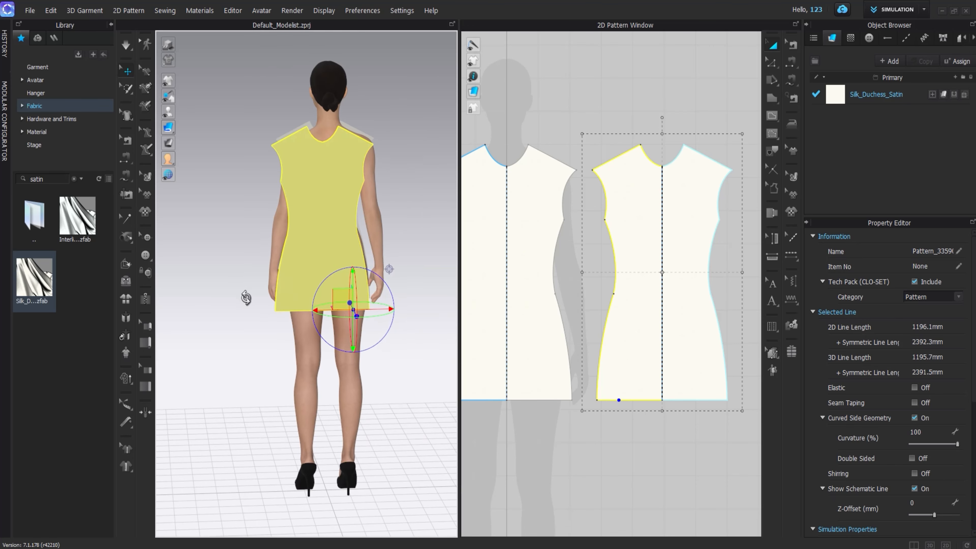
Step: Adjust the back piece's position behind the avatar in the 3D window and check it from behind
drag(371, 314, 380, 315)
right_drag(380, 314, 378, 277)
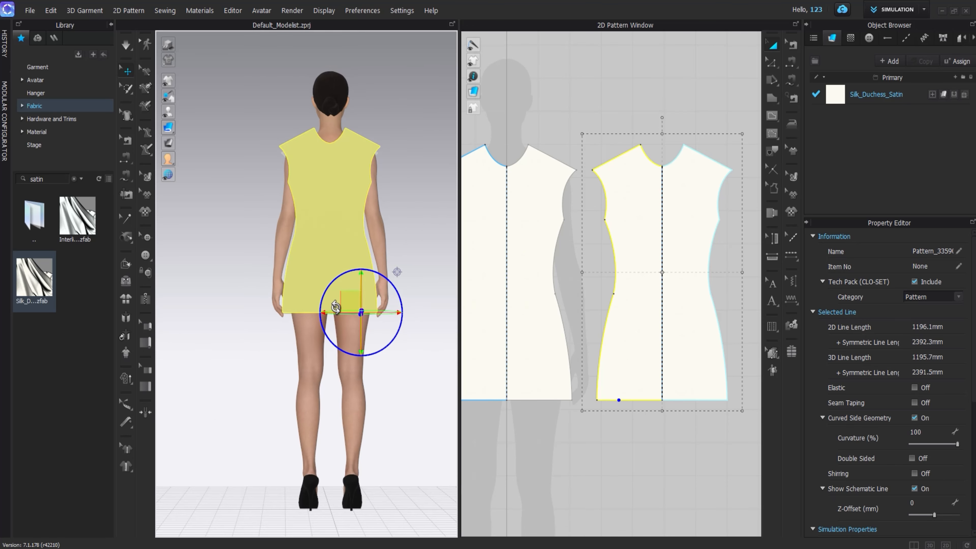
Step: Raise the centre neck point of the back piece straight up along the centre line to make the back neckline shallower
key(z)
middle_drag(662, 178, 629, 196)
scroll(629, 197, up, 3)
drag(627, 172, 644, 200)
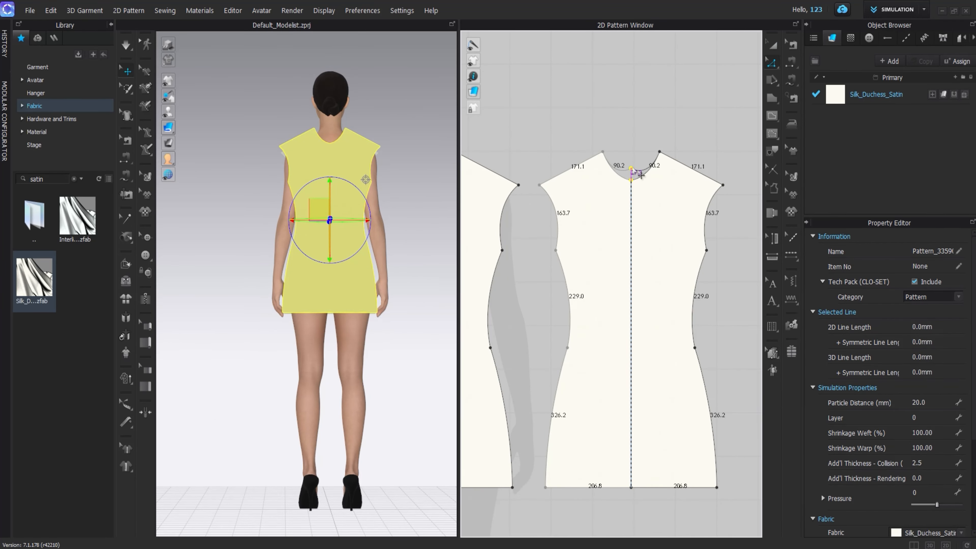
drag(634, 165, 635, 164)
click(487, 316)
scroll(627, 163, up, 4)
click(626, 208)
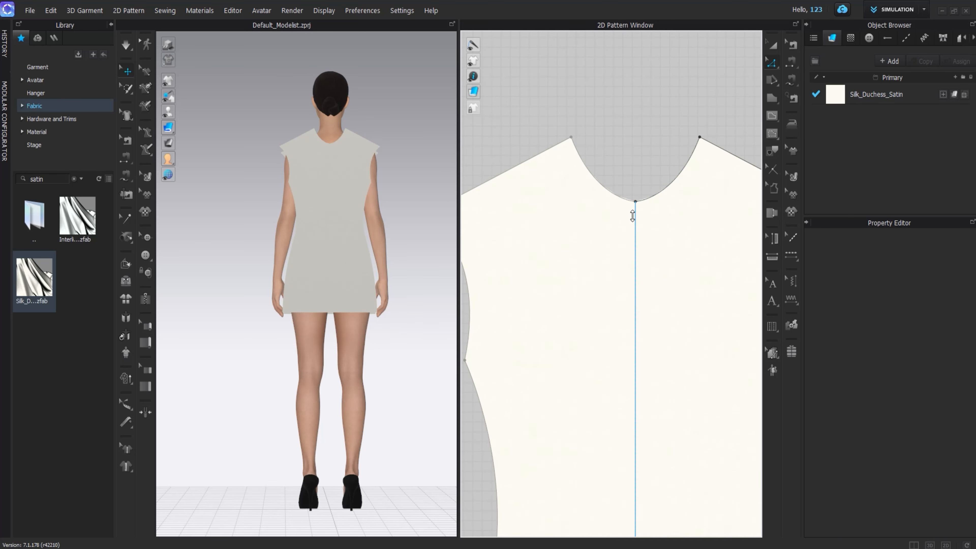
click(634, 204)
drag(635, 202, 635, 158)
scroll(639, 205, down, 5)
Step: Reshape the back neck curve with its curve handles into a smooth, flatter neckline
scroll(640, 206, up, 5)
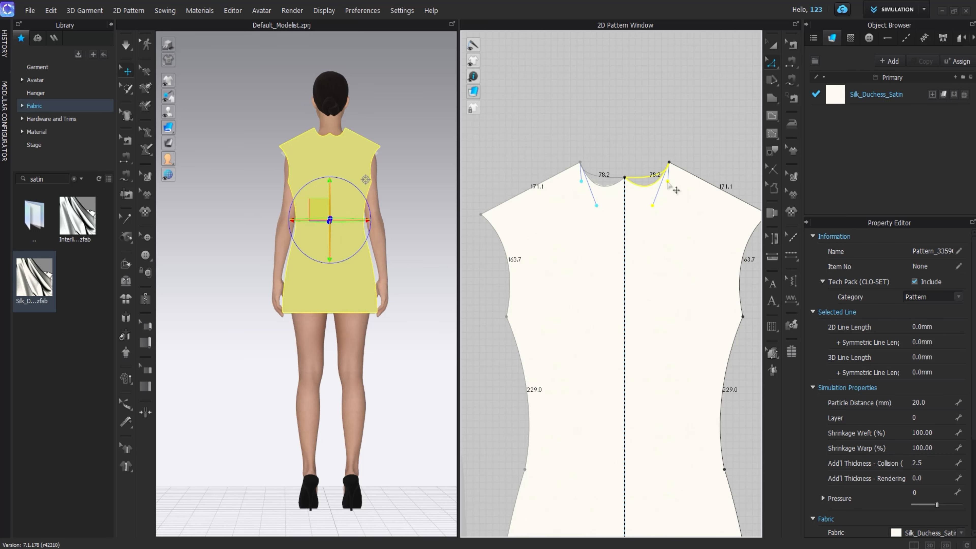
drag(667, 182, 667, 182)
click(773, 45)
scroll(630, 116, down, 5)
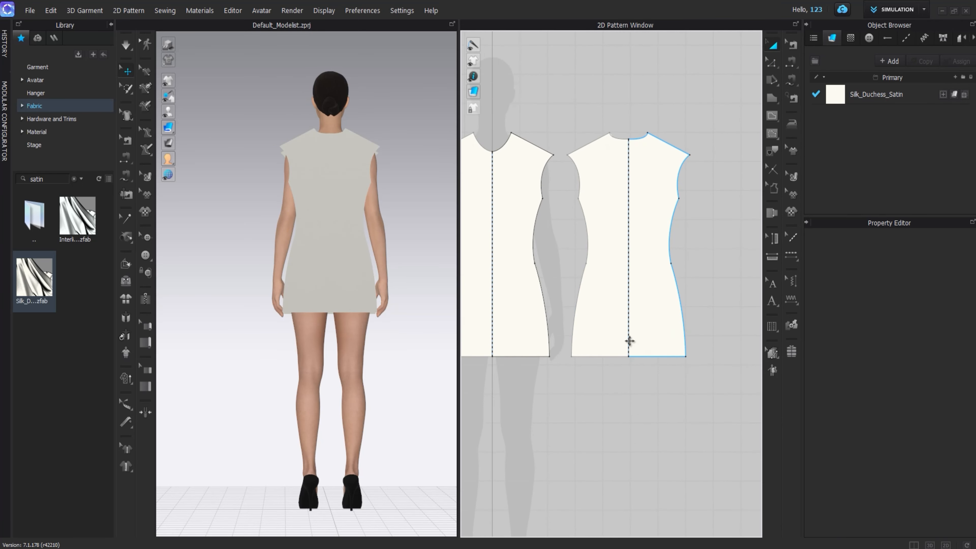
Step: Free-sew the front and back side edges together from the underarm down for 507.4 mm, leaving a short opening above the hem
right_drag(284, 230, 457, 229)
middle_drag(556, 219, 611, 217)
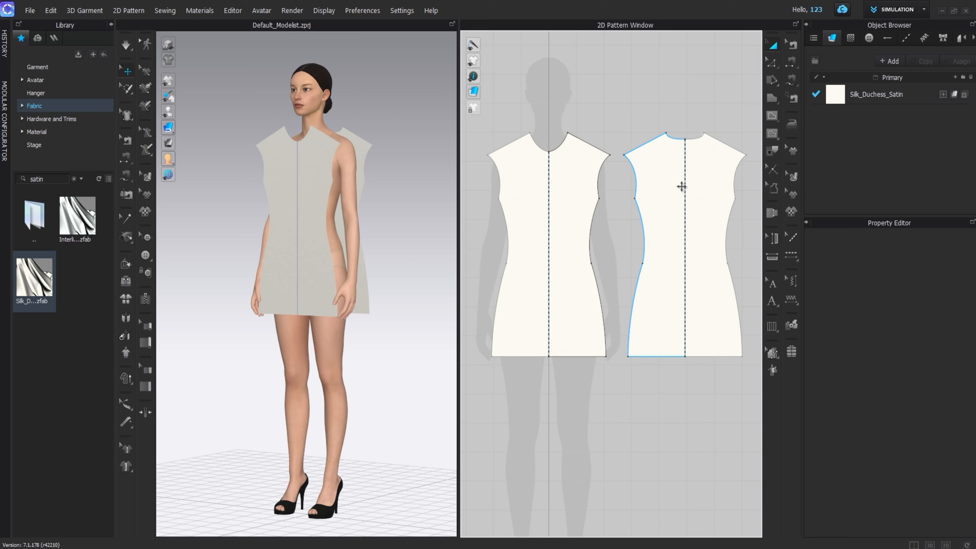
click(791, 79)
click(598, 199)
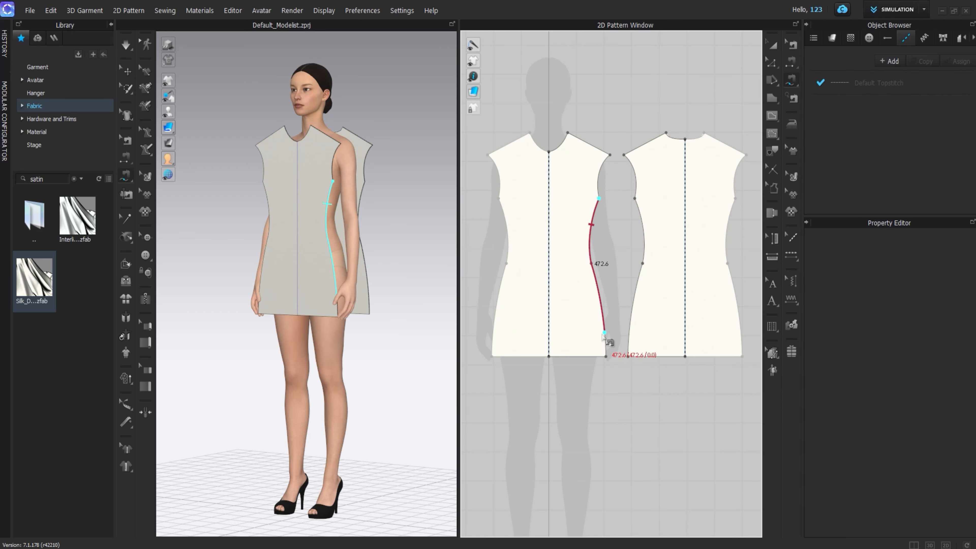
click(604, 334)
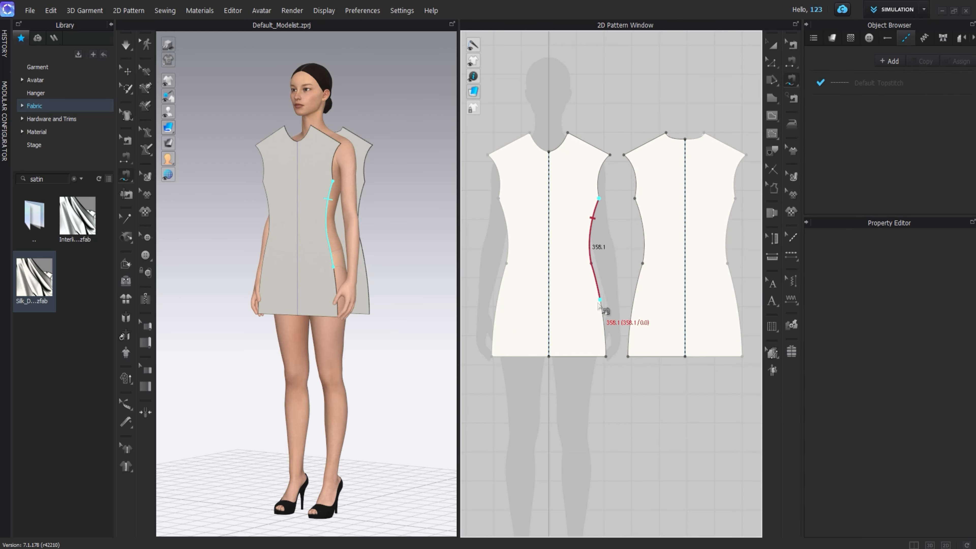
click(605, 342)
click(635, 198)
click(629, 342)
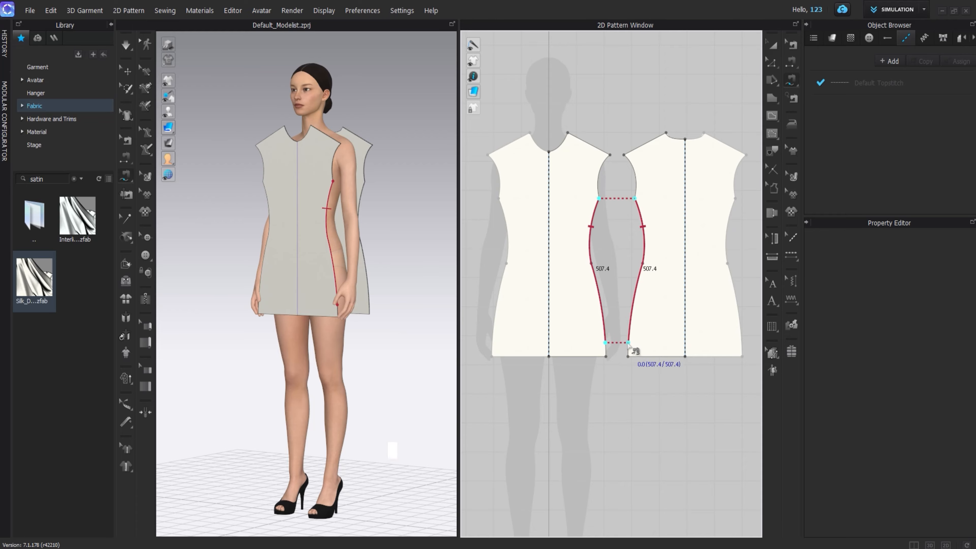
right_drag(312, 207, 448, 226)
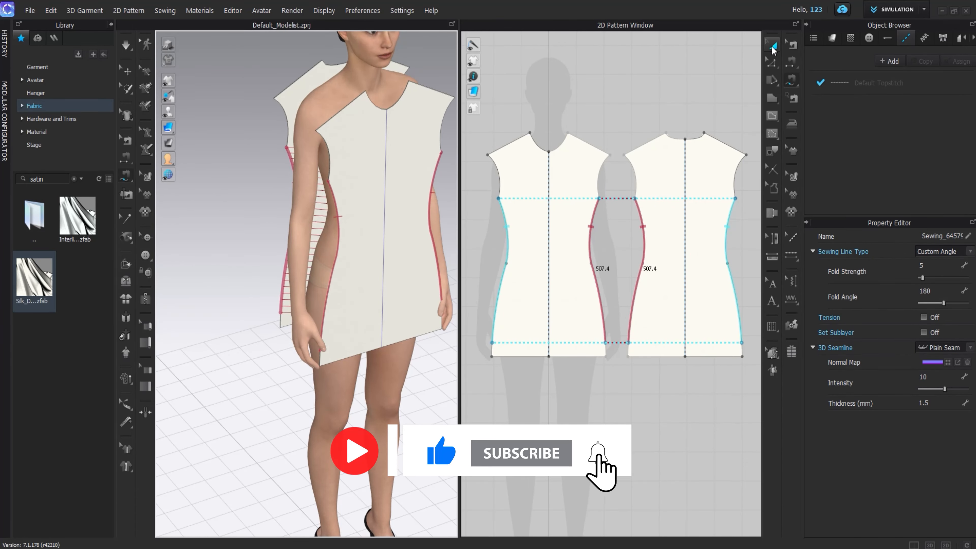
click(772, 45)
Step: Draw a symmetric internal slit outline on the front, from the neckline about 150 mm down and across to the centre line
middle_drag(677, 202, 661, 195)
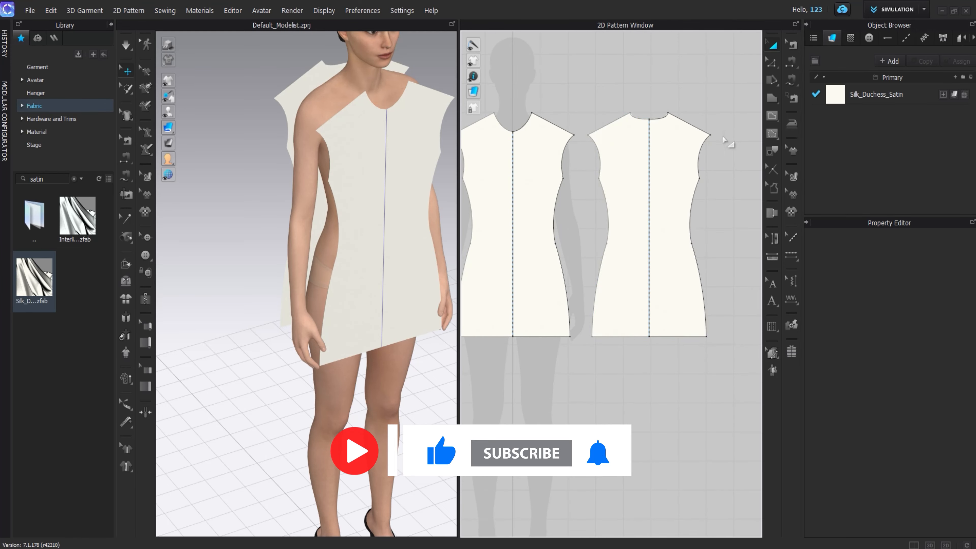
scroll(558, 185, up, 6)
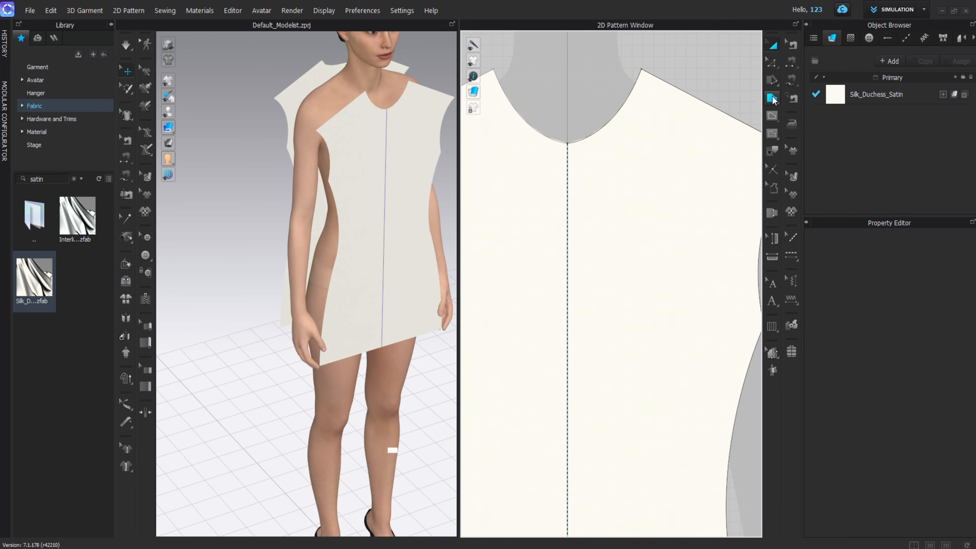
drag(771, 114, 783, 116)
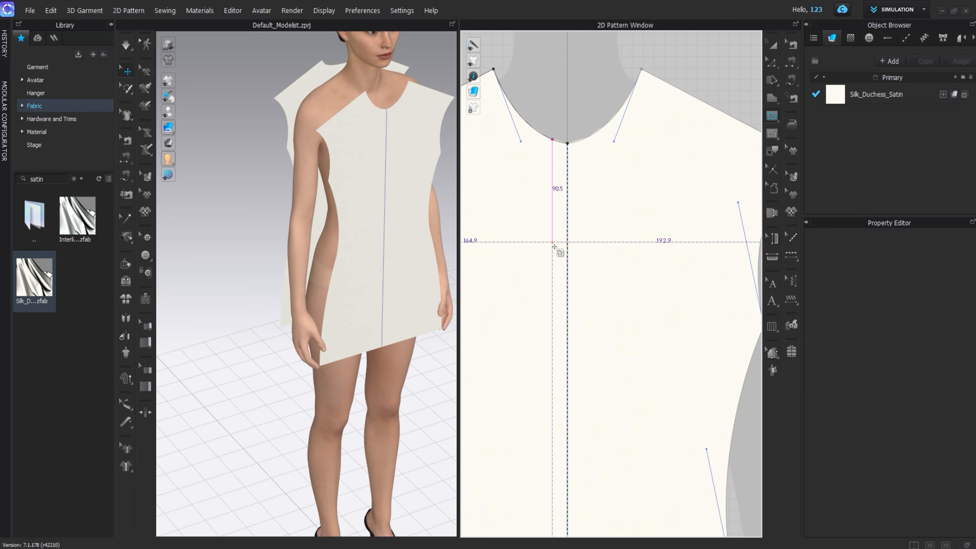
click(552, 310)
double_click(567, 311)
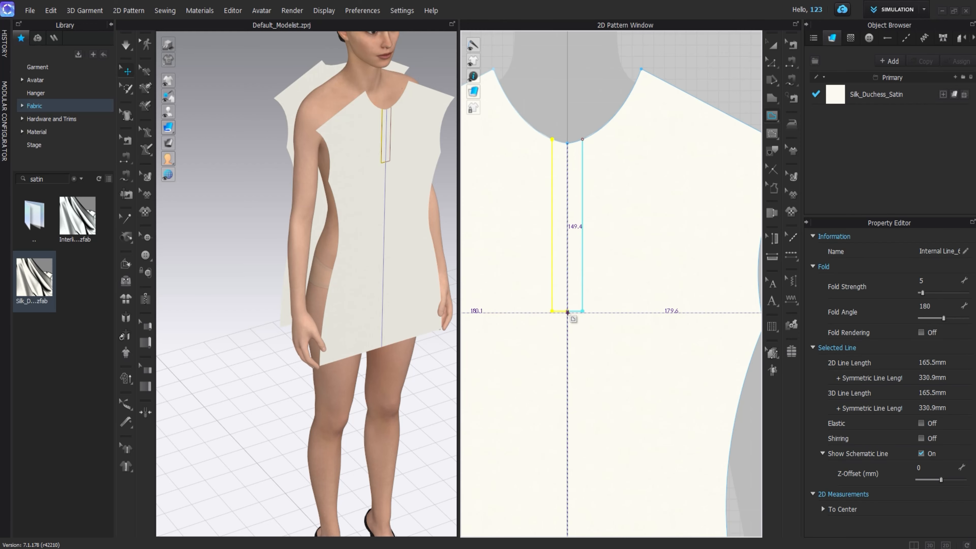
key(a)
Step: Narrow the front slit outline and lengthen it downward until its half outline is about 215 mm long
scroll(535, 219, up, 3)
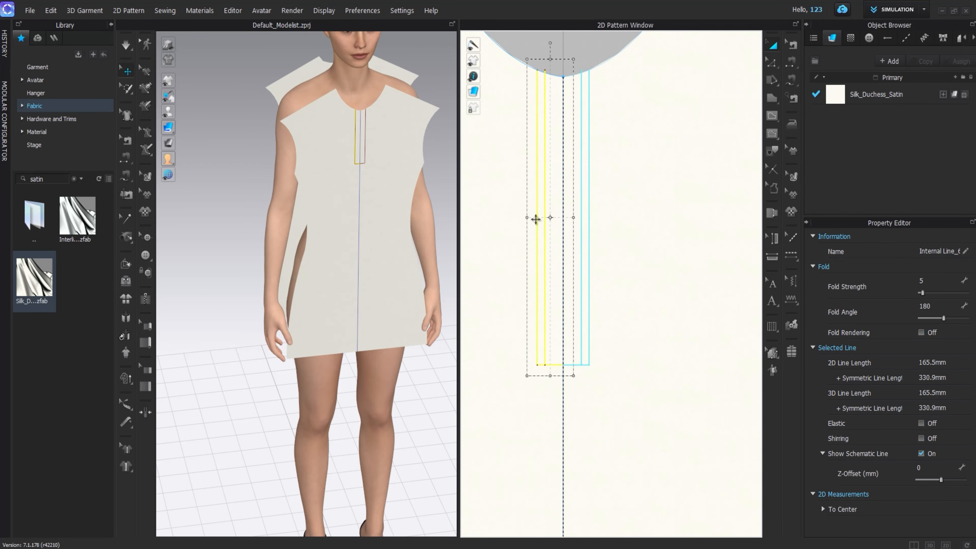
drag(535, 219, 536, 219)
key(2)
right_drag(370, 115, 368, 115)
drag(571, 372, 556, 473)
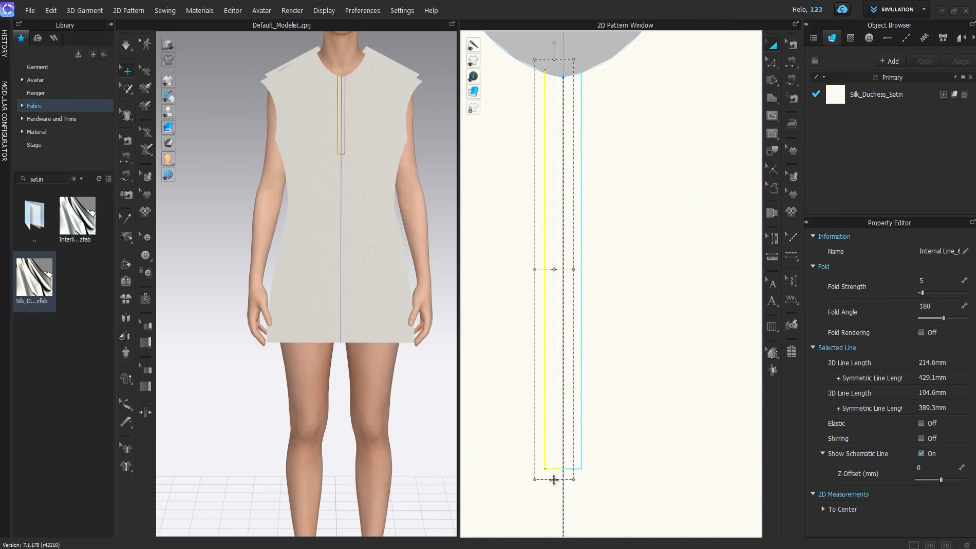
scroll(557, 442, down, 5)
key(Escape)
scroll(610, 246, down, 2)
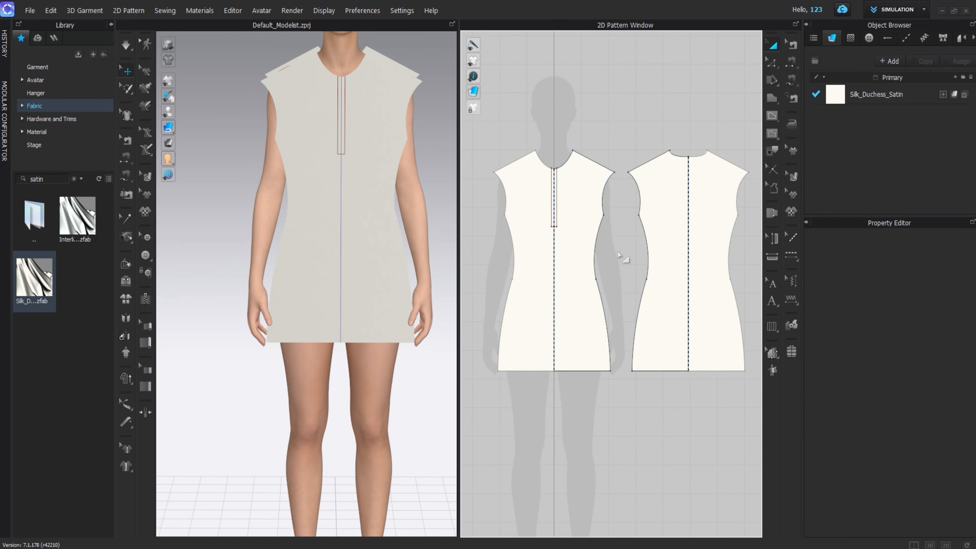
Step: Cut the front piece along the slit outline and delete the separated centre strip
scroll(551, 178, up, 6)
right_click(551, 179)
click(576, 353)
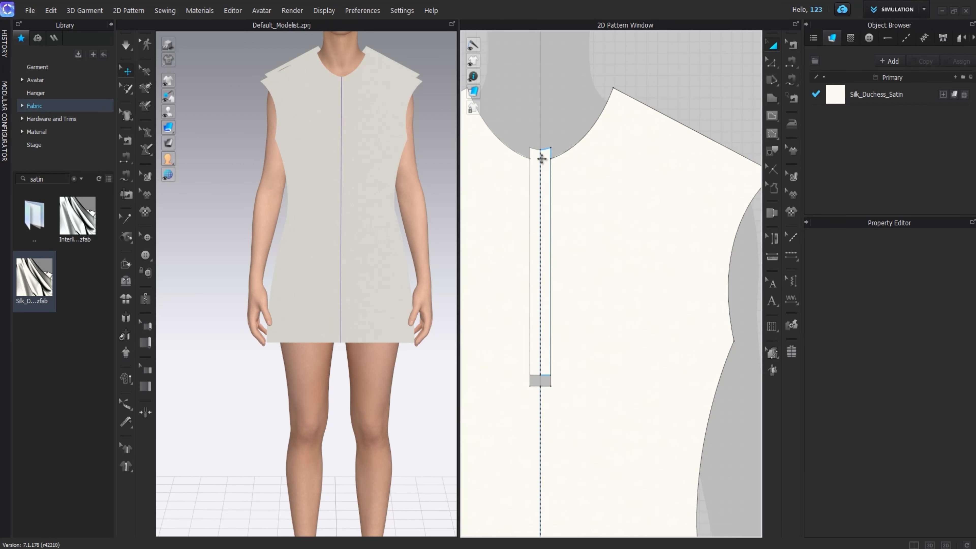
Step: Attach a zipper between the two long edges of the front slit, running from the neckline to the slit's lower end
click(126, 281)
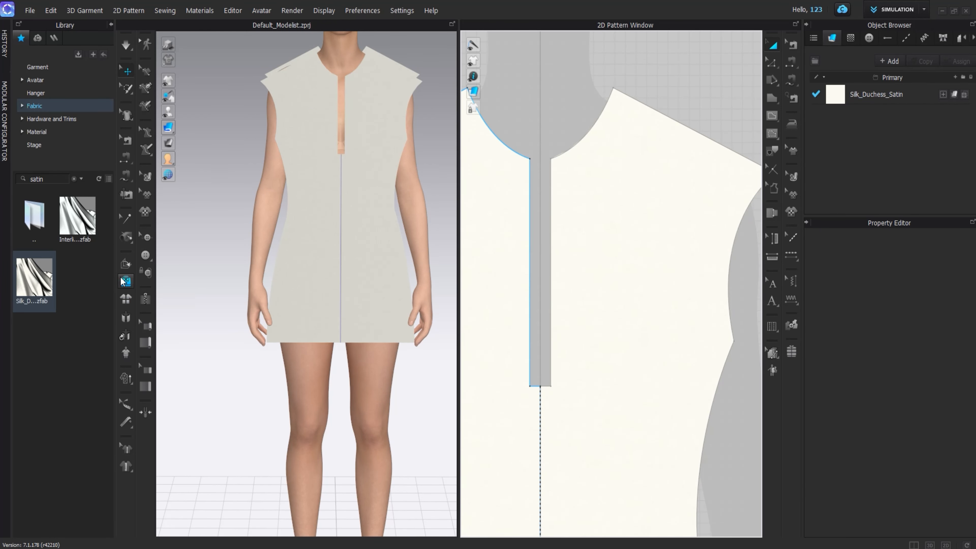
click(146, 299)
click(531, 159)
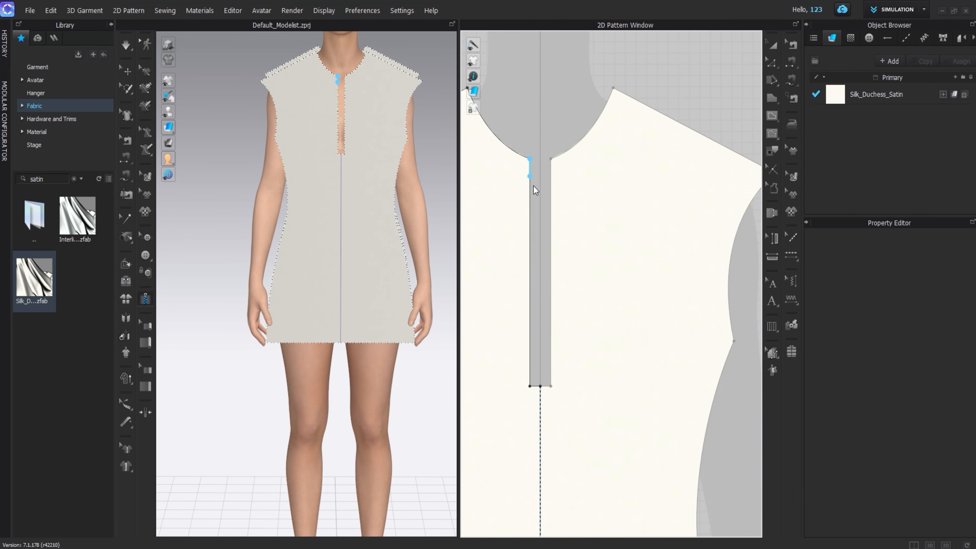
double_click(529, 388)
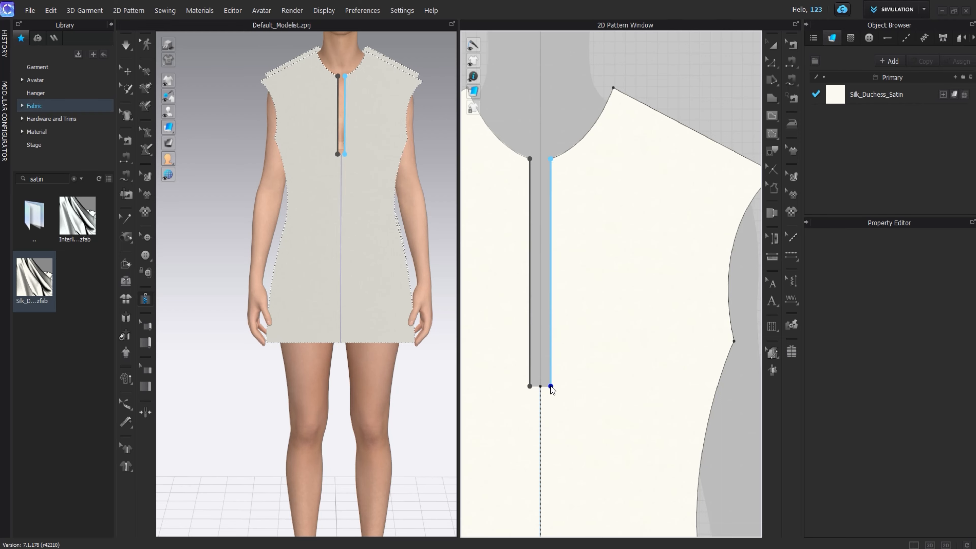
double_click(550, 385)
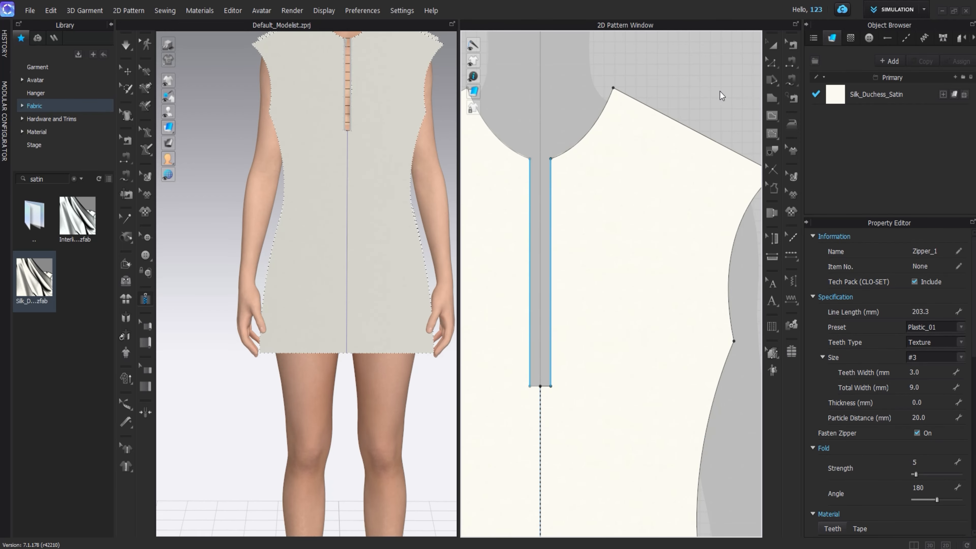
Step: Select the whole front piece and open its list of pattern editing commands
key(a)
scroll(642, 154, down, 5)
click(579, 261)
right_click(579, 261)
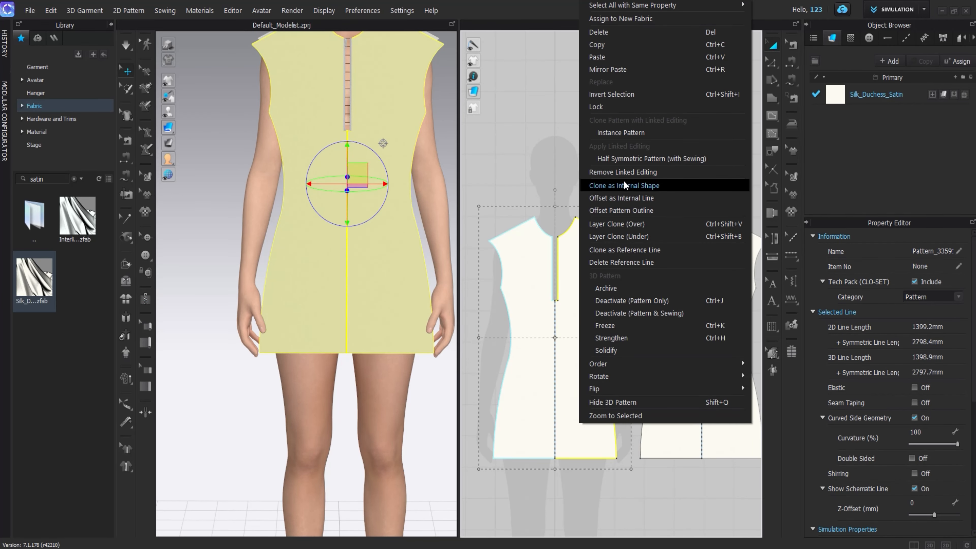